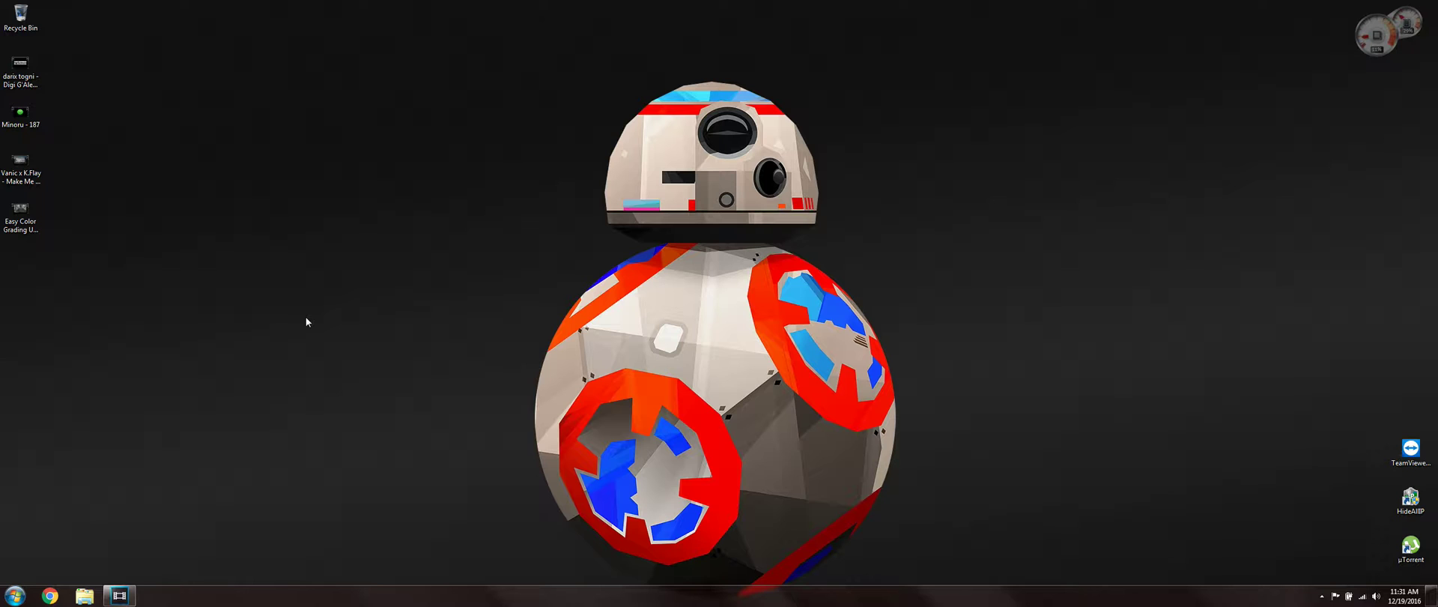
# Restore the Vegas Pro window from the Windows taskbar.
pyautogui.click(120, 596)
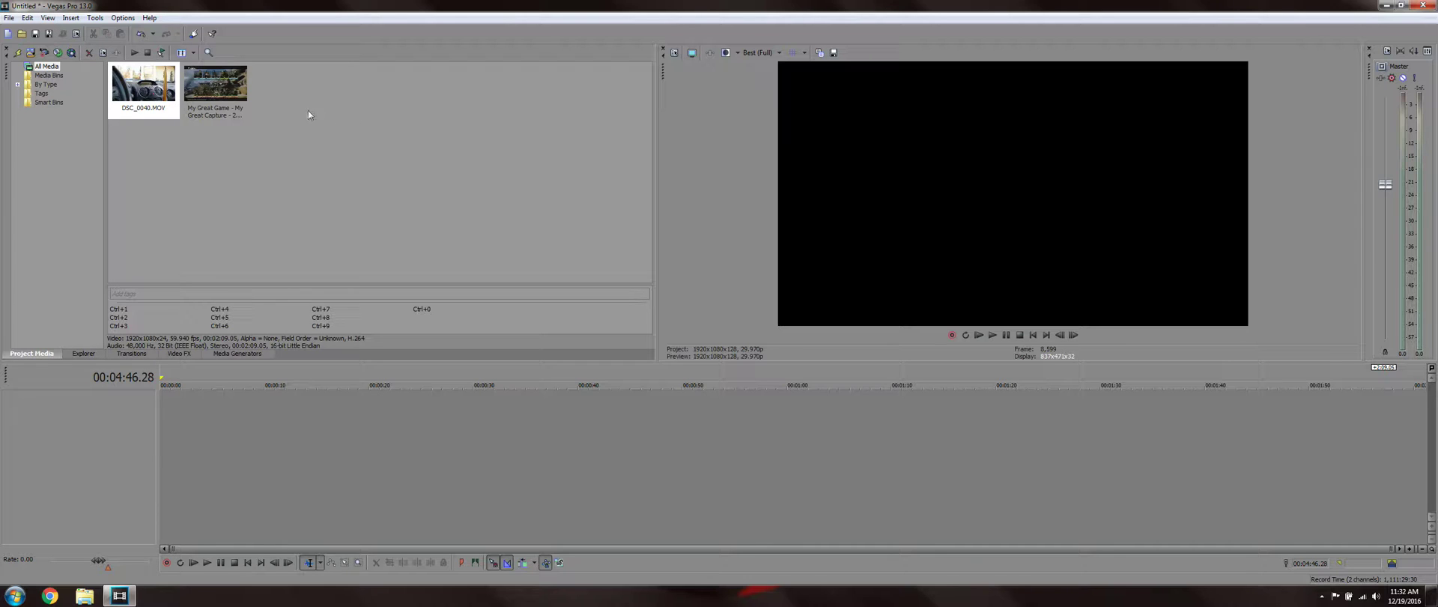
# Select the 'My Great Game - My Great Capture' clip in Project Media to view its details.
pyautogui.click(225, 101)
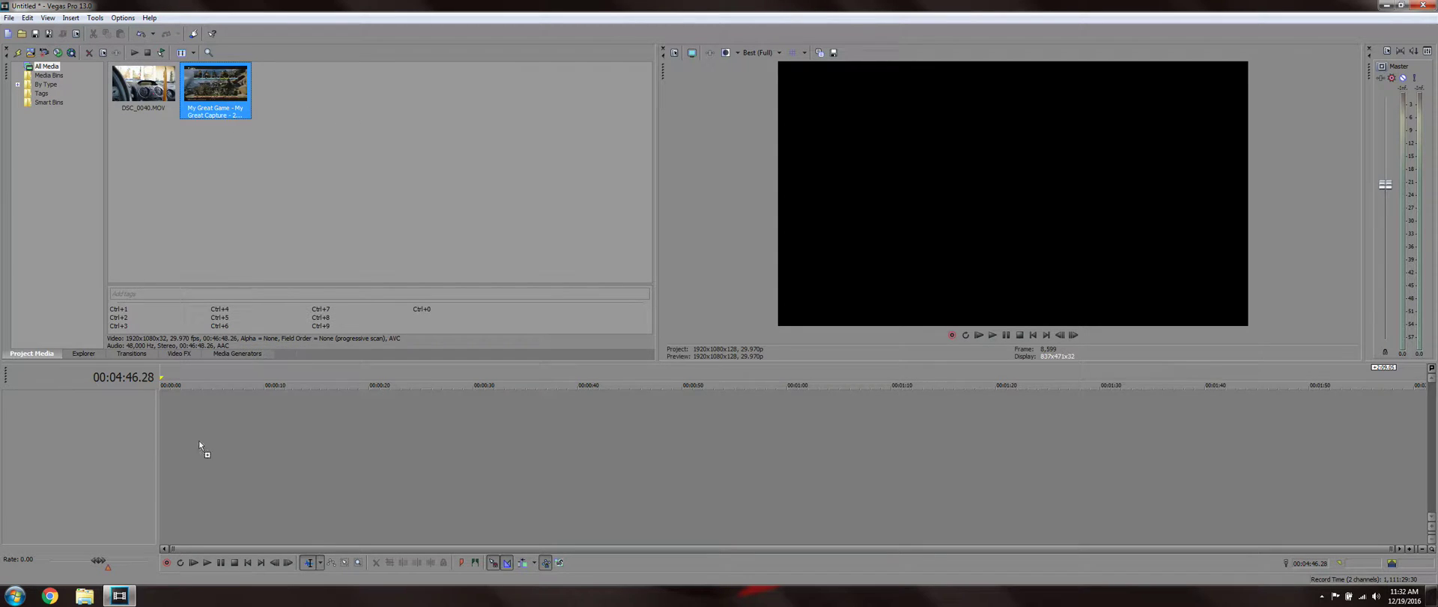
# Place the gameplay capture at the timeline start and DSC_0040.MOV near 4:46.
pyautogui.moveTo(151, 433); pyautogui.dragTo(161, 433)
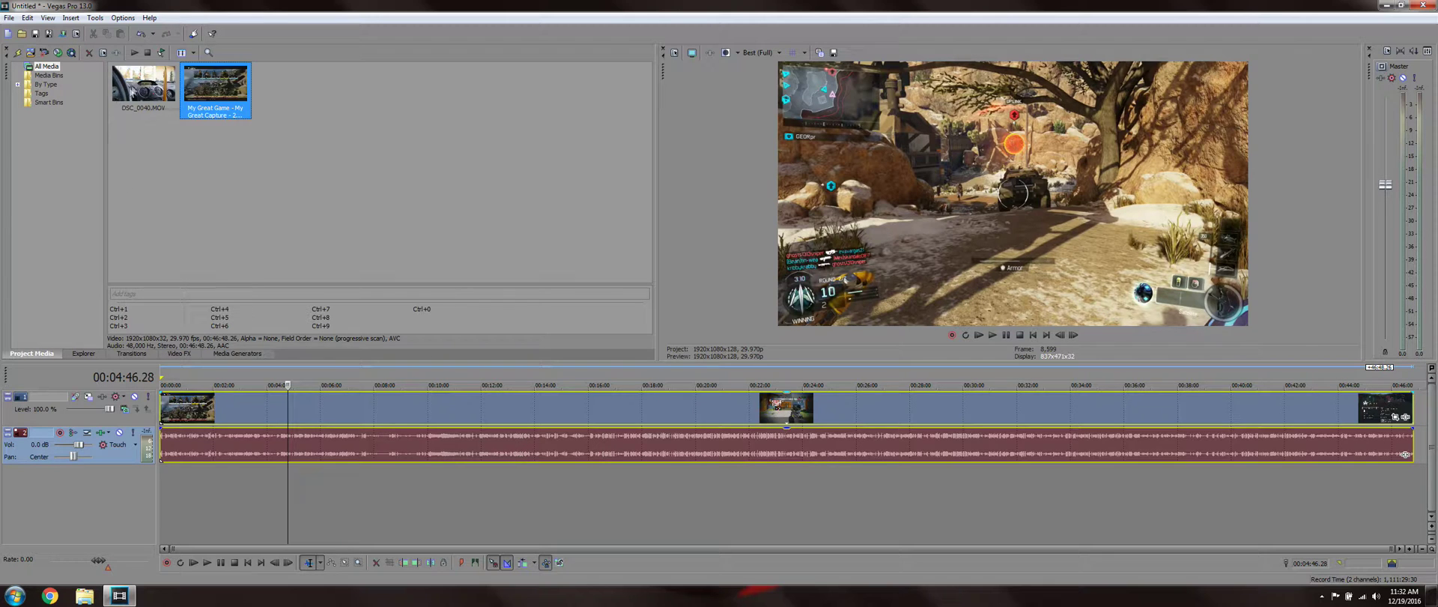
pyautogui.moveTo(143, 86); pyautogui.dragTo(303, 412)
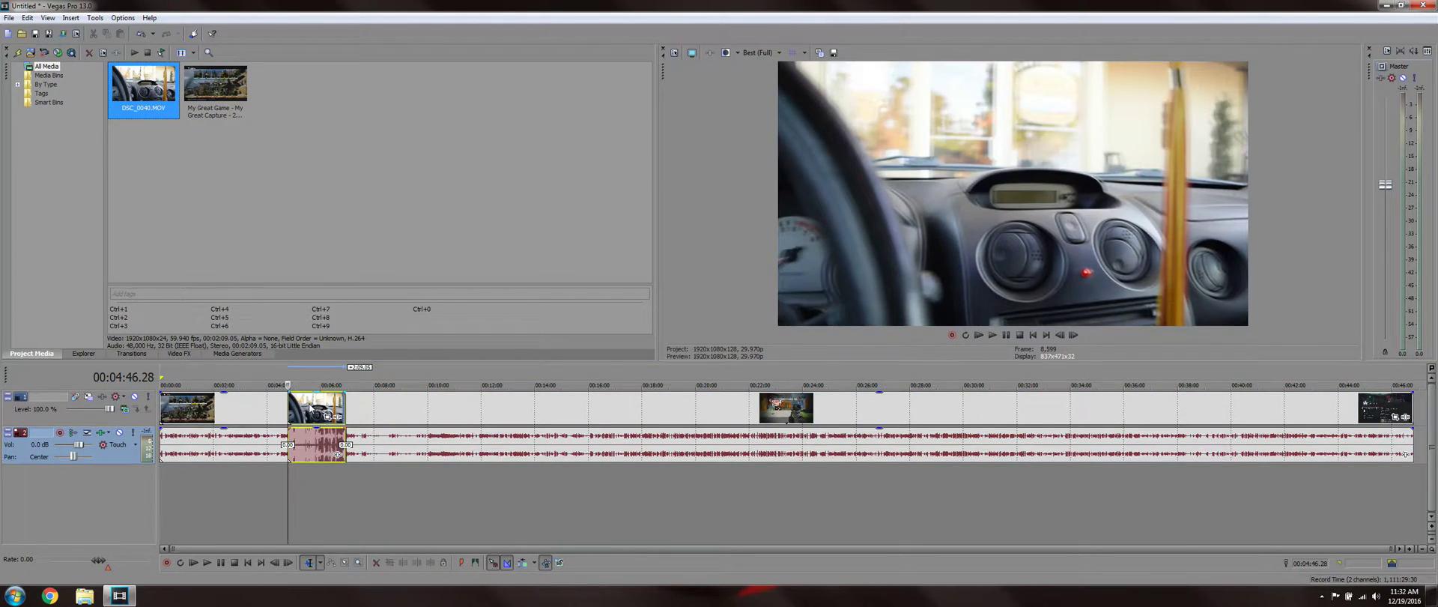
# Set the DSC_0040.MOV car clip's properties to Disable resample.
pyautogui.rightClick(315, 408)
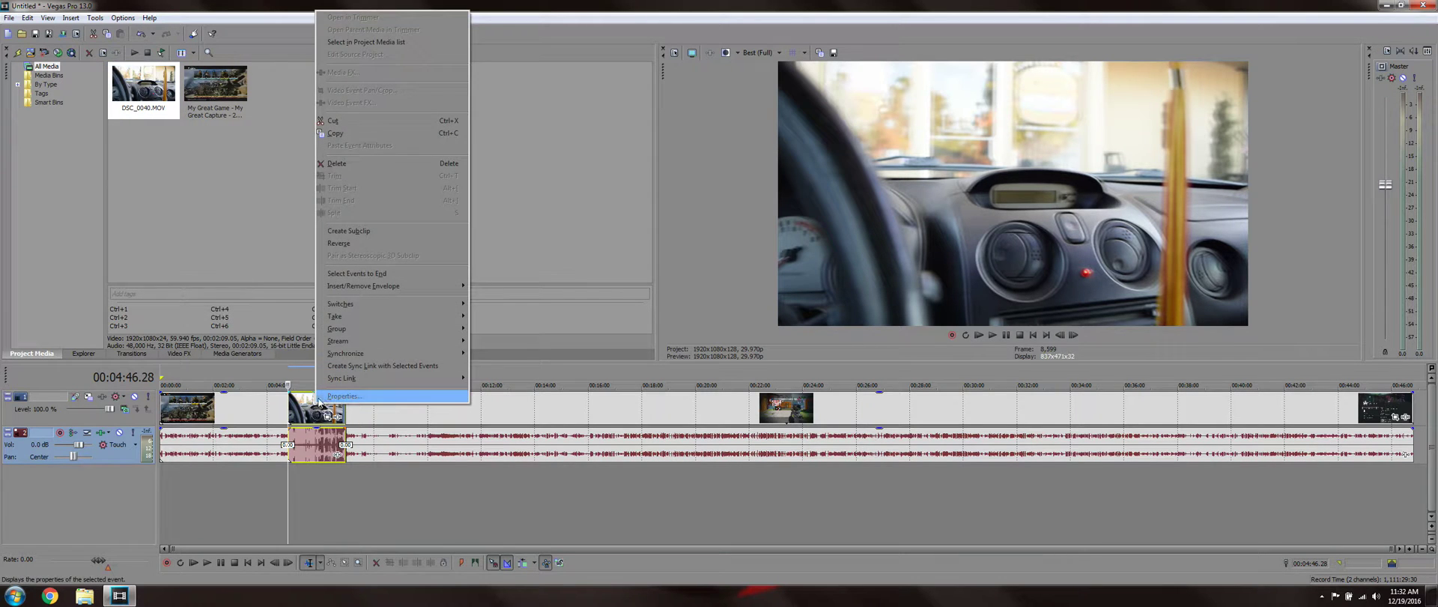
pyautogui.click(302, 411)
pyautogui.rightClick(302, 410)
pyautogui.click(337, 535)
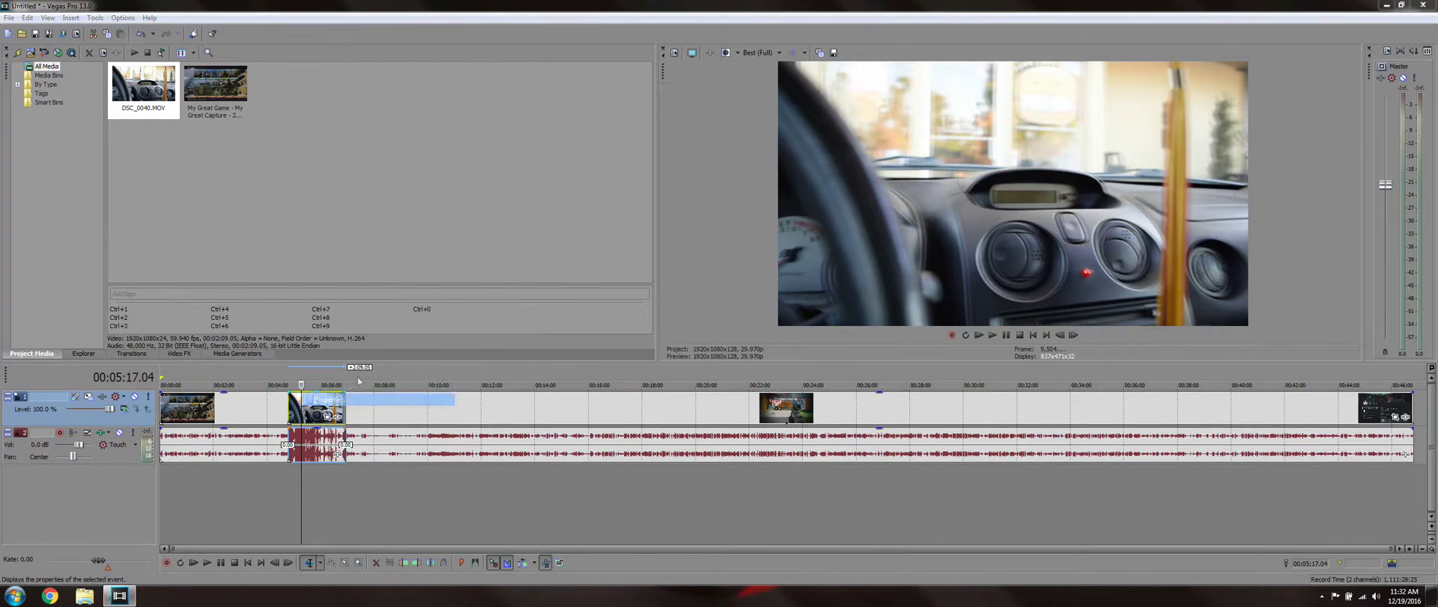
pyautogui.click(659, 233)
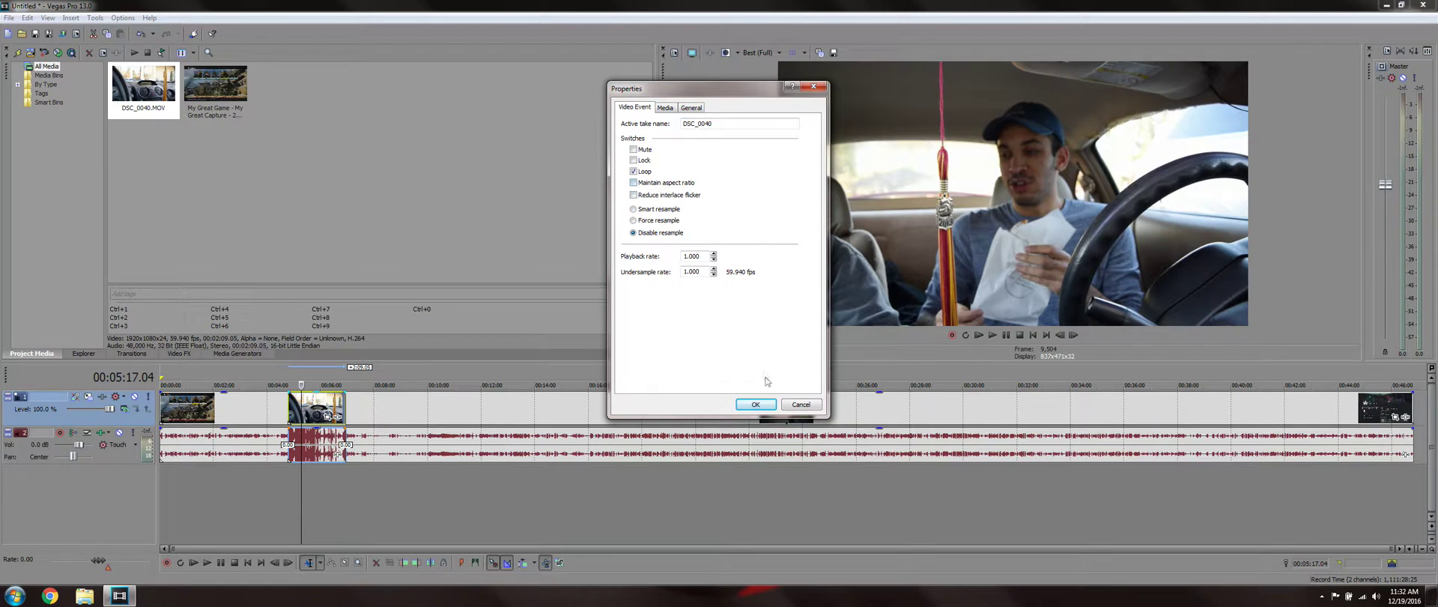
pyautogui.click(755, 404)
# Disable resampling on the gameplay clip and turn off its Maintain aspect ratio.
pyautogui.click(482, 408)
pyautogui.rightClick(482, 409)
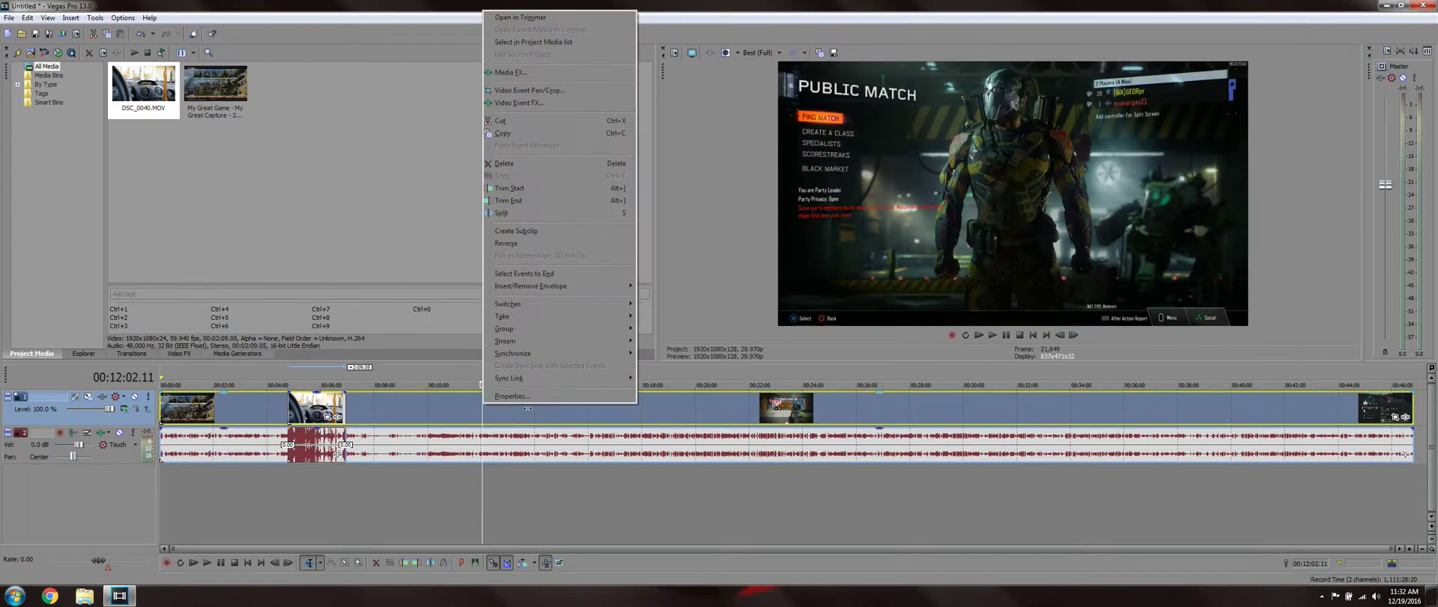
pyautogui.click(517, 535)
pyautogui.click(634, 232)
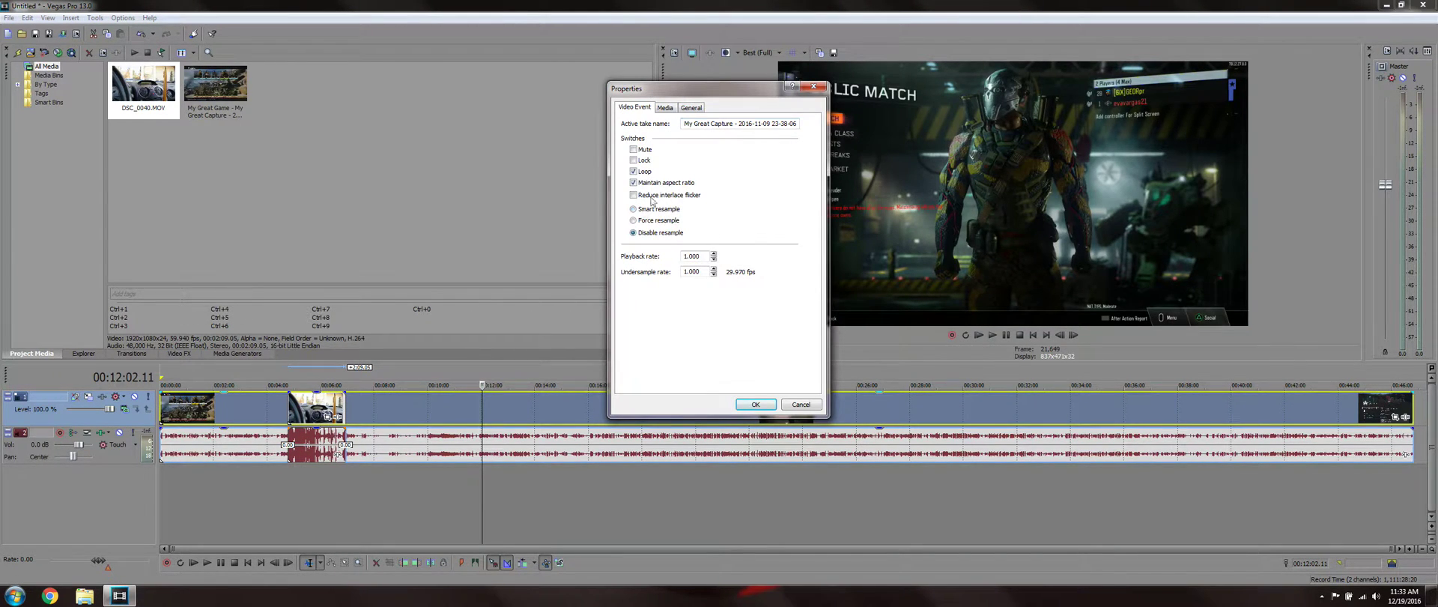
pyautogui.click(660, 185)
pyautogui.click(756, 404)
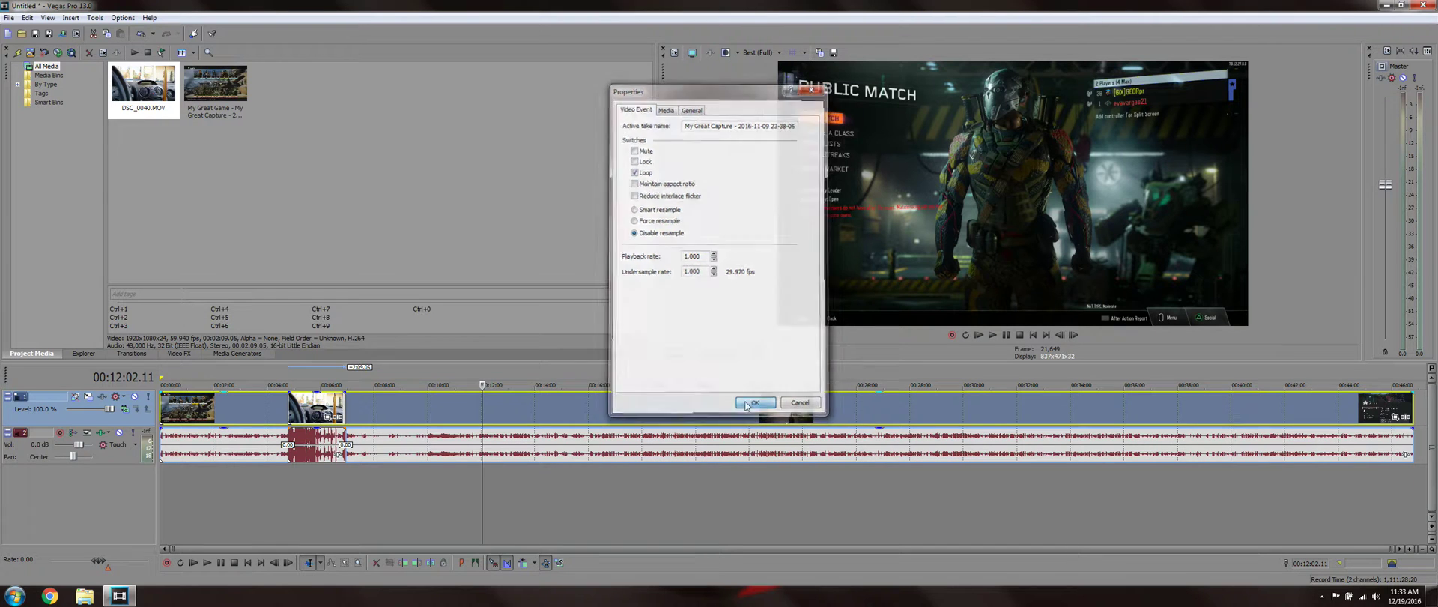
pyautogui.click(294, 372)
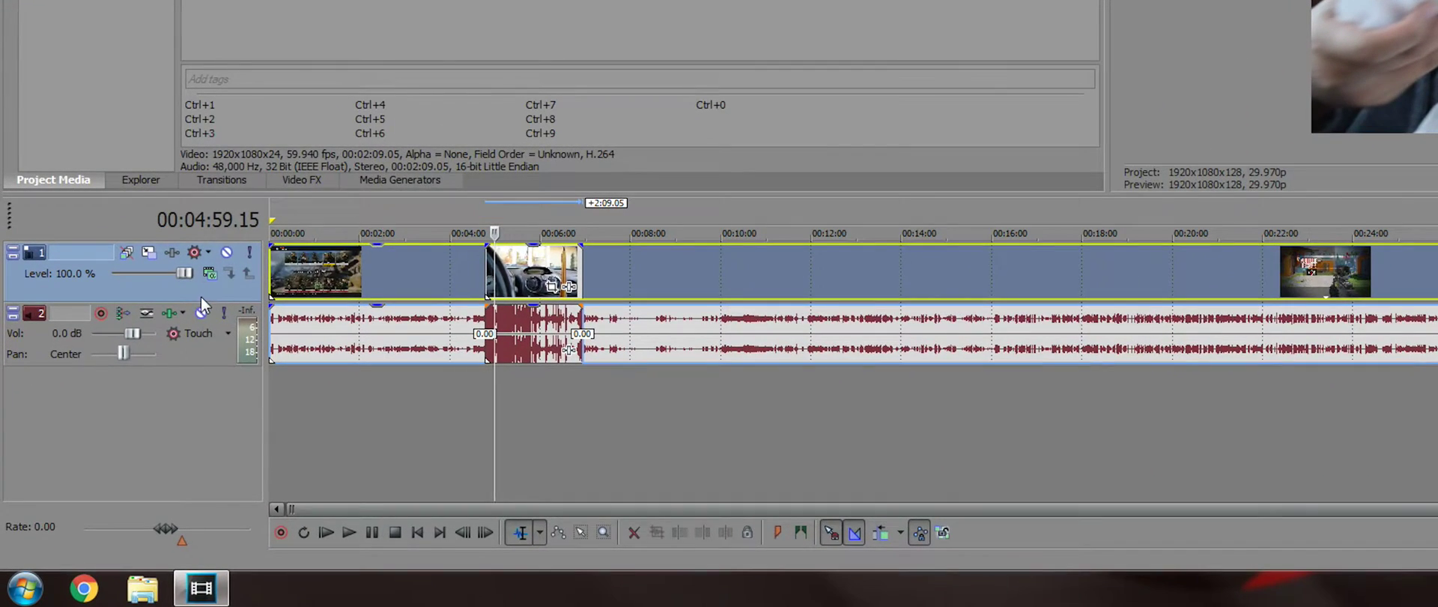
pyautogui.rightClick(163, 356)
# Insert a new top video track, move DSC_0040.MOV onto it and its audio to its own track.
pyautogui.click(367, 38)
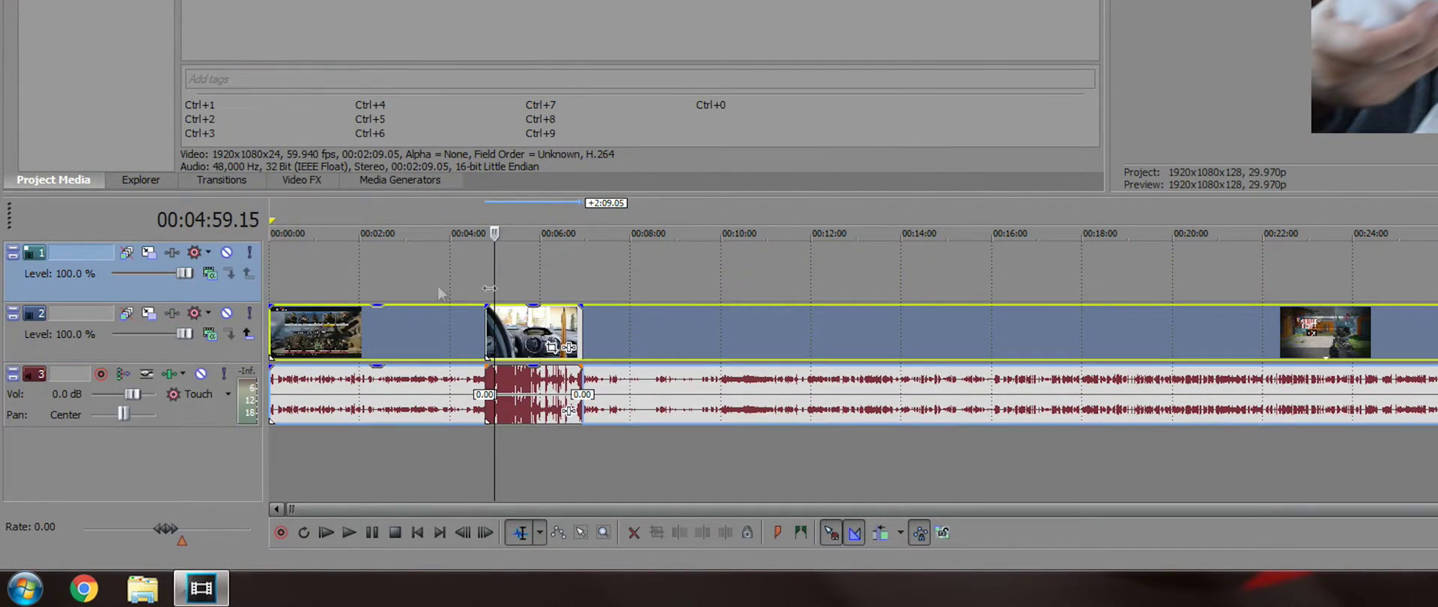
pyautogui.moveTo(530, 313); pyautogui.dragTo(541, 273)
pyautogui.moveTo(535, 397); pyautogui.dragTo(524, 450)
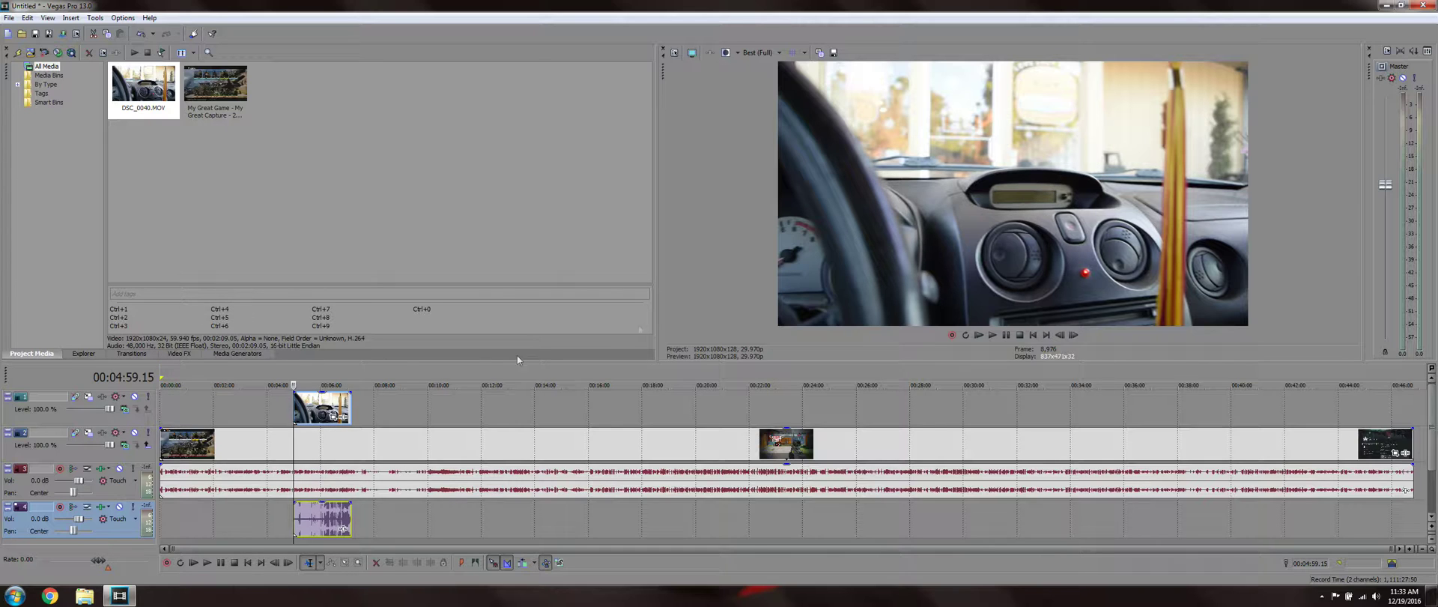
pyautogui.click(341, 416)
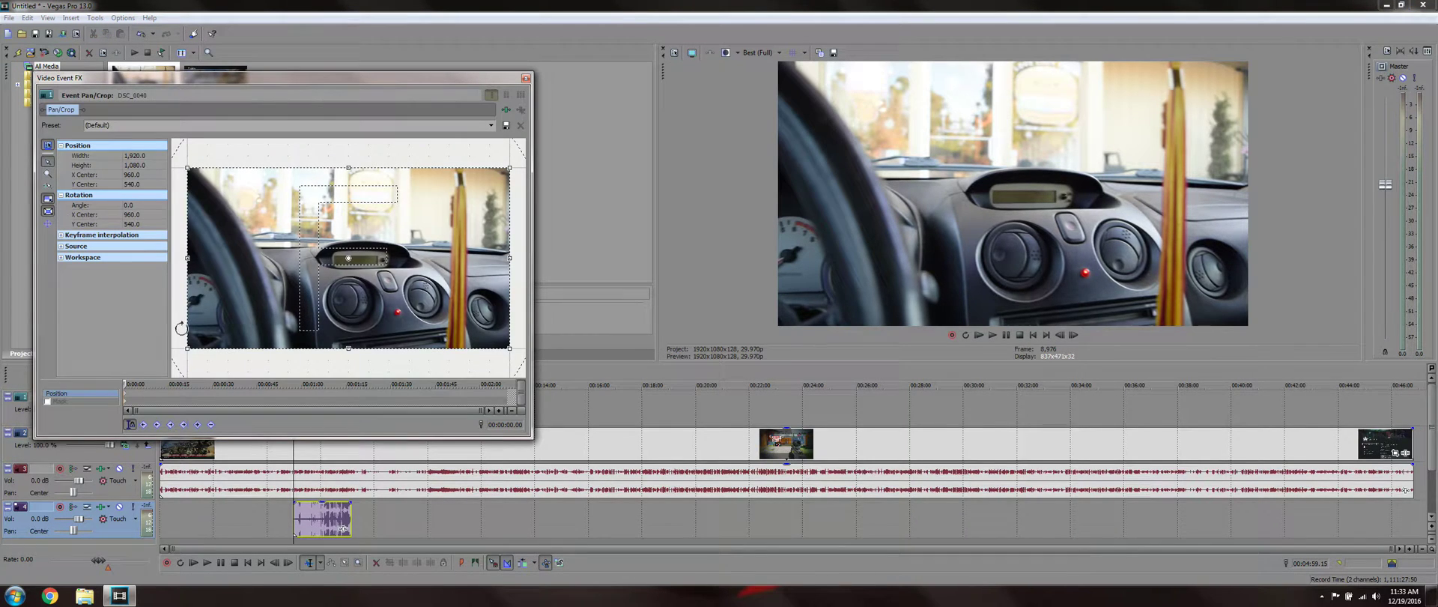
# Try cropping the car clip onto the dashboard, then restore its original Pan/Crop framing.
pyautogui.moveTo(187, 347); pyautogui.dragTo(88, 423)
pyautogui.moveTo(241, 288); pyautogui.dragTo(160, 331)
pyautogui.rightClick(337, 258)
pyautogui.click(366, 263)
pyautogui.click(526, 79)
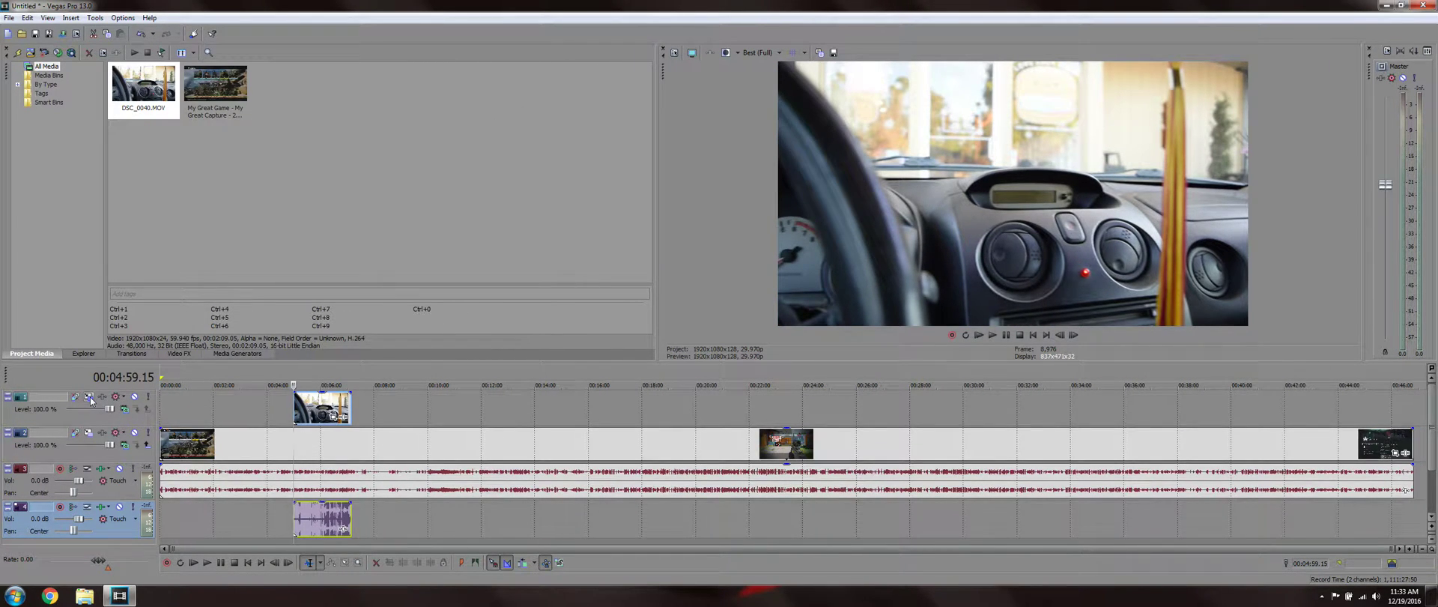
pyautogui.click(89, 397)
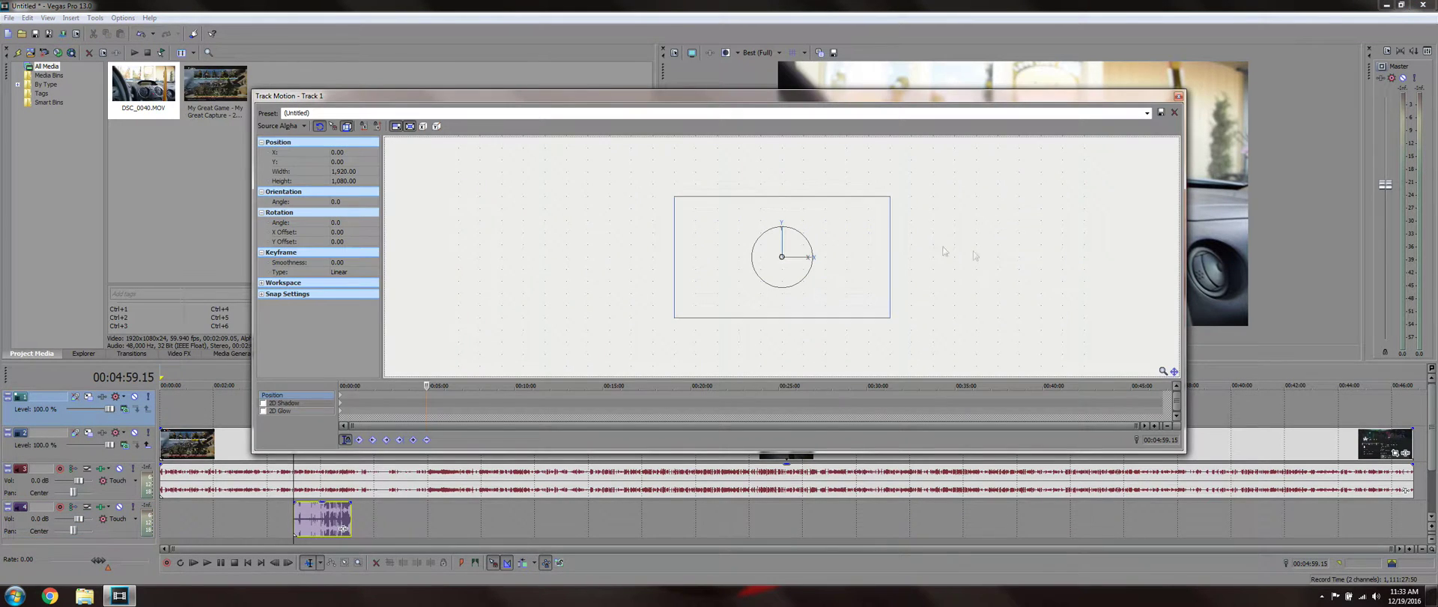
# Shrink the car clip in Track Motion to a 720×405 inset over the upper right.
pyautogui.moveTo(856, 101); pyautogui.dragTo(765, 324)
pyautogui.moveTo(583, 420); pyautogui.dragTo(630, 449)
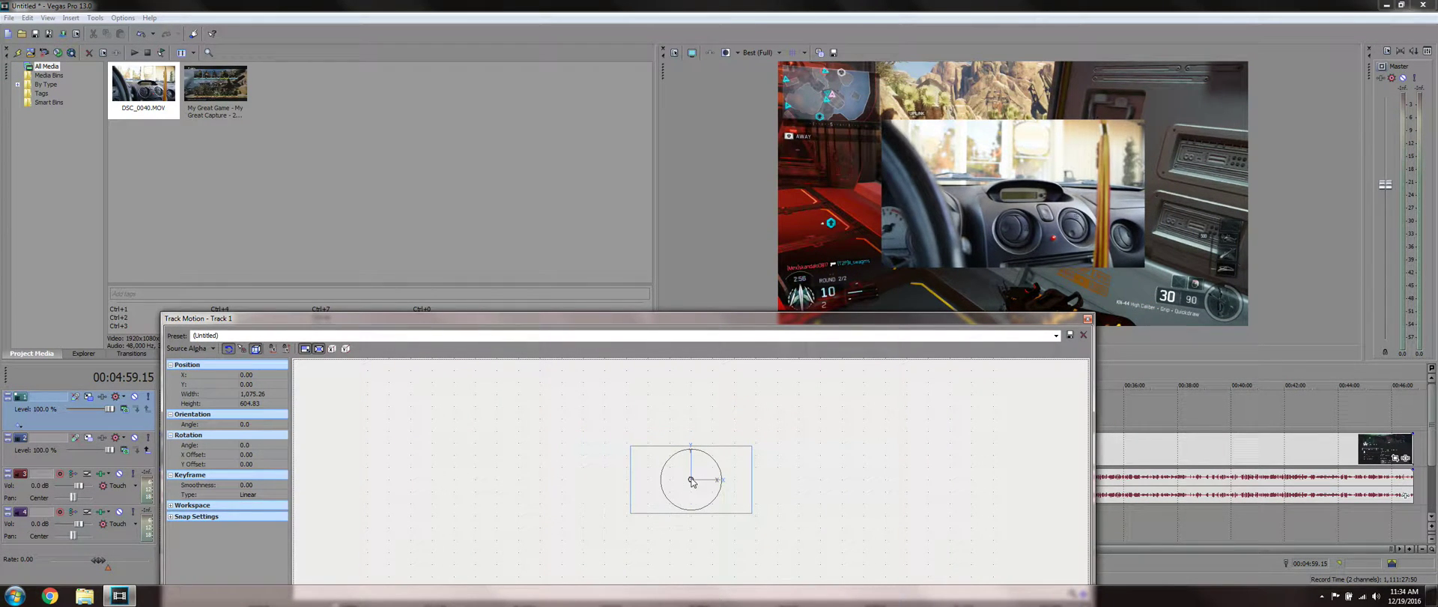
pyautogui.moveTo(693, 481); pyautogui.dragTo(738, 456)
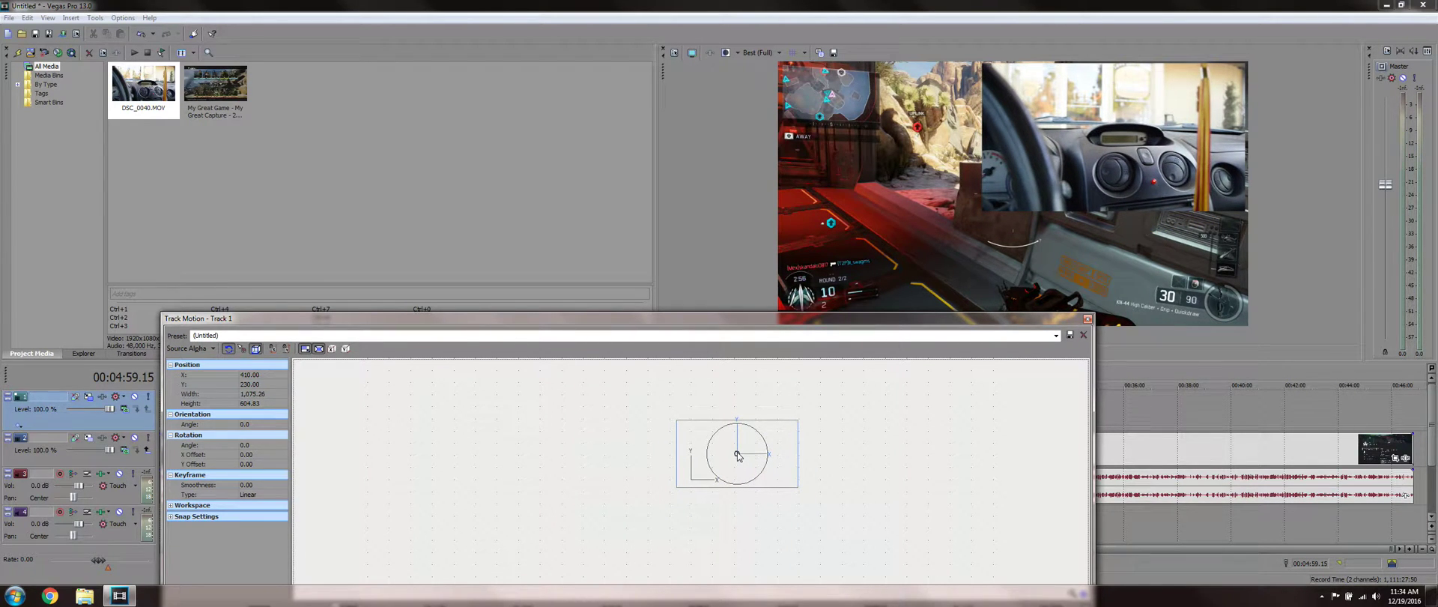
pyautogui.moveTo(738, 456); pyautogui.dragTo(739, 454)
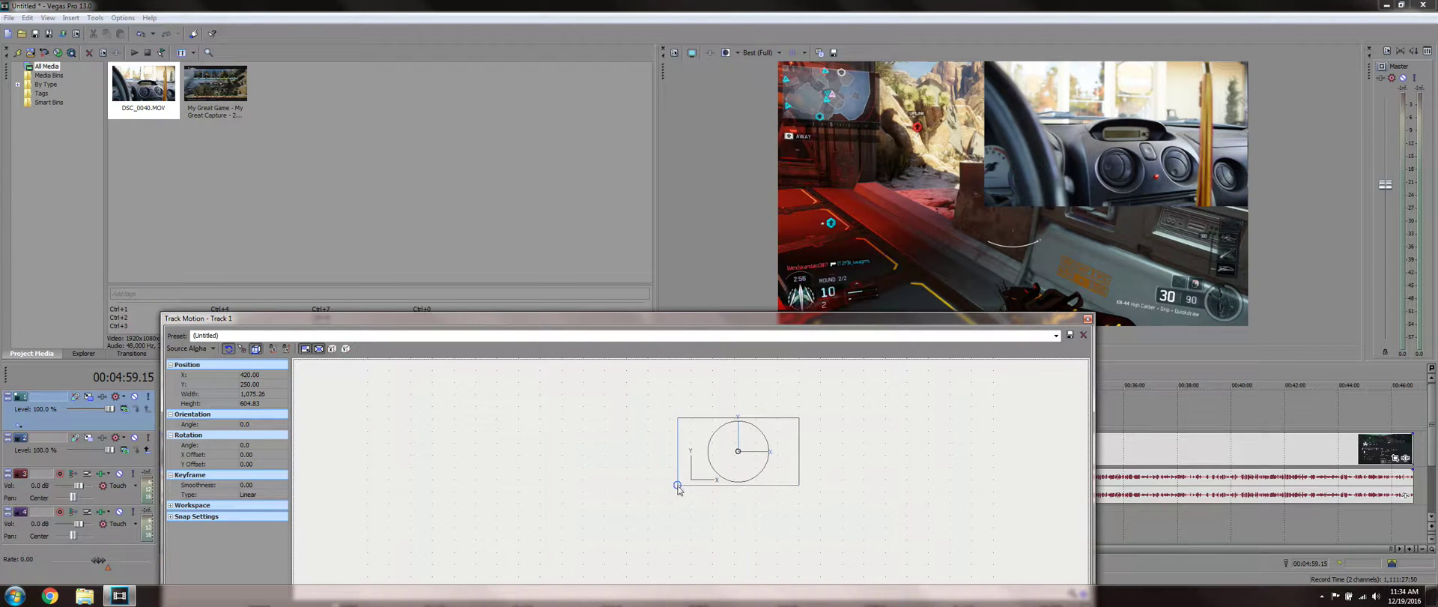
pyautogui.moveTo(679, 490); pyautogui.dragTo(760, 443)
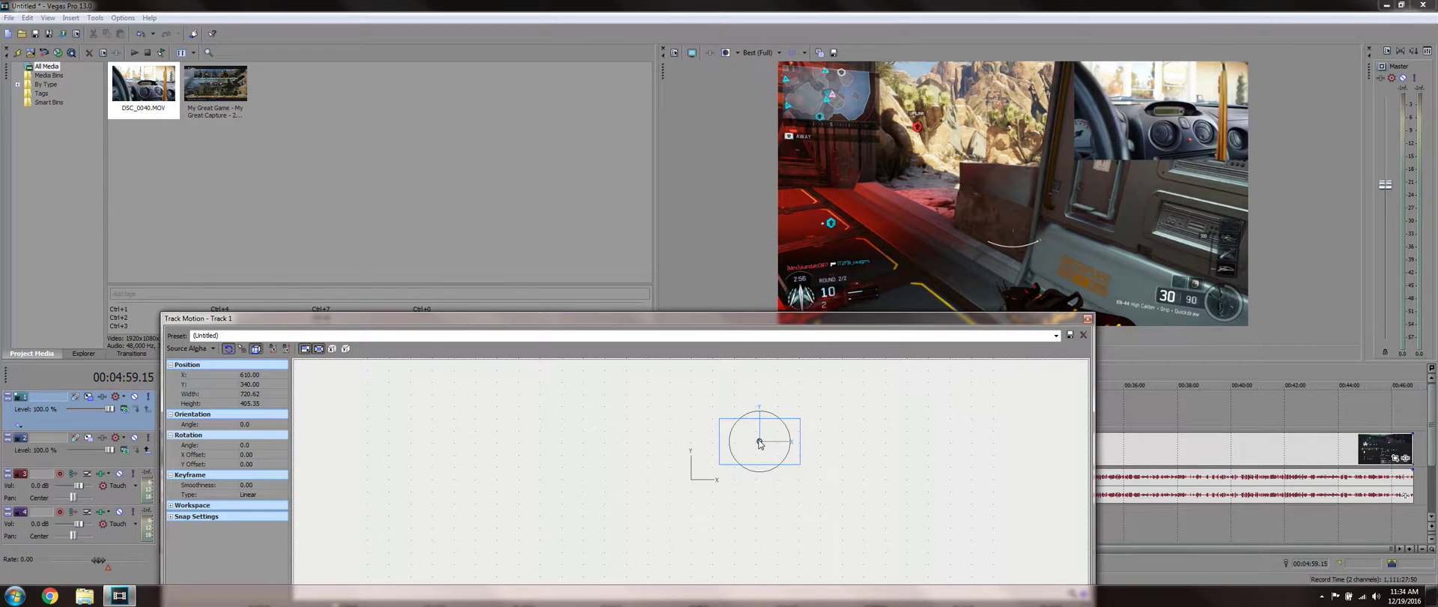
pyautogui.click(1088, 319)
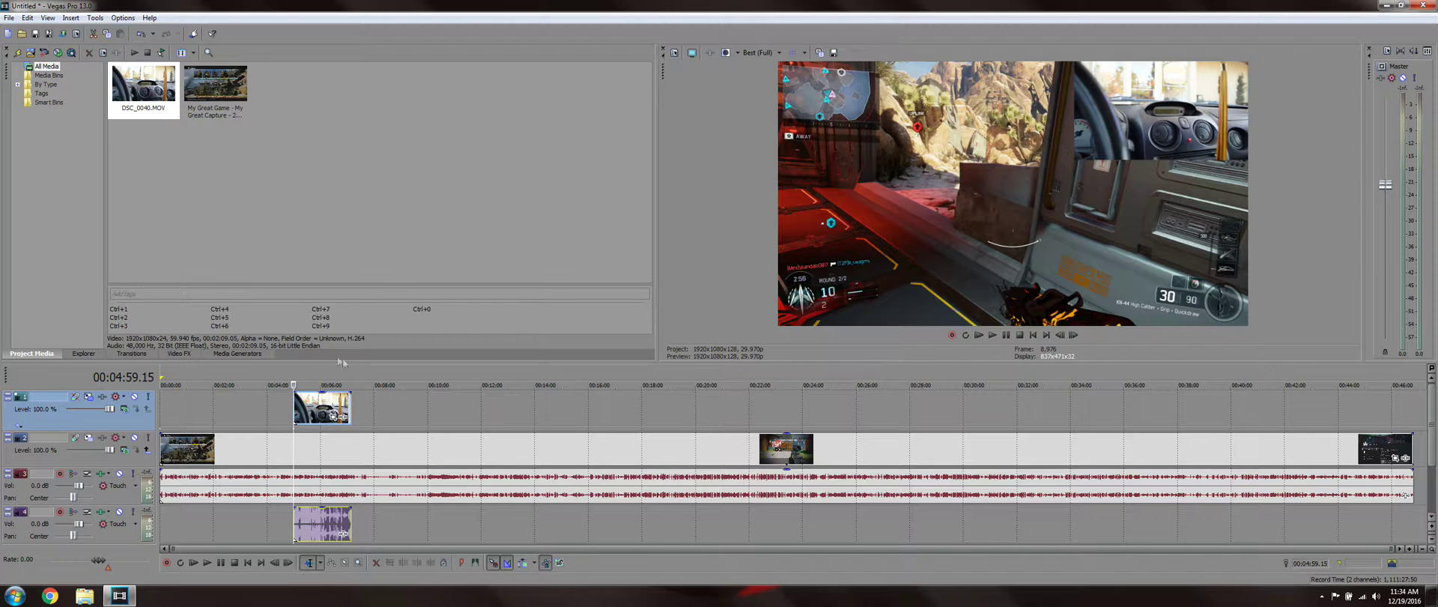
pyautogui.click(333, 417)
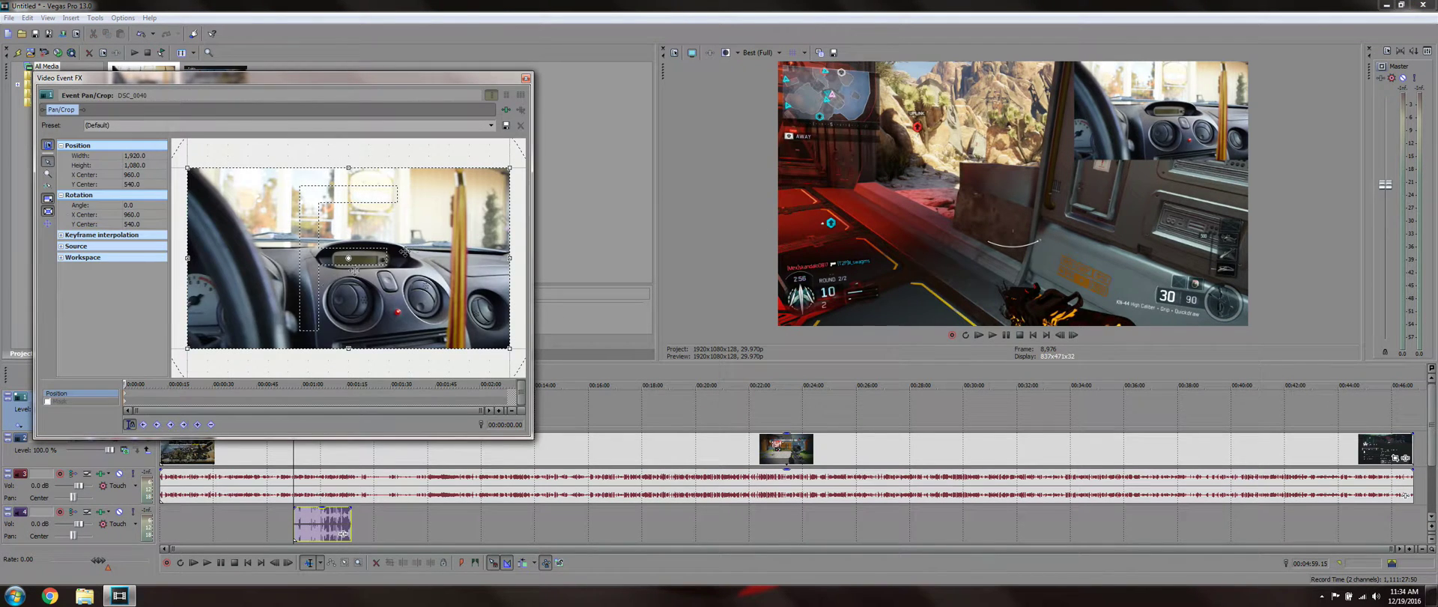
pyautogui.moveTo(186, 348); pyautogui.dragTo(286, 293)
pyautogui.rightClick(285, 271)
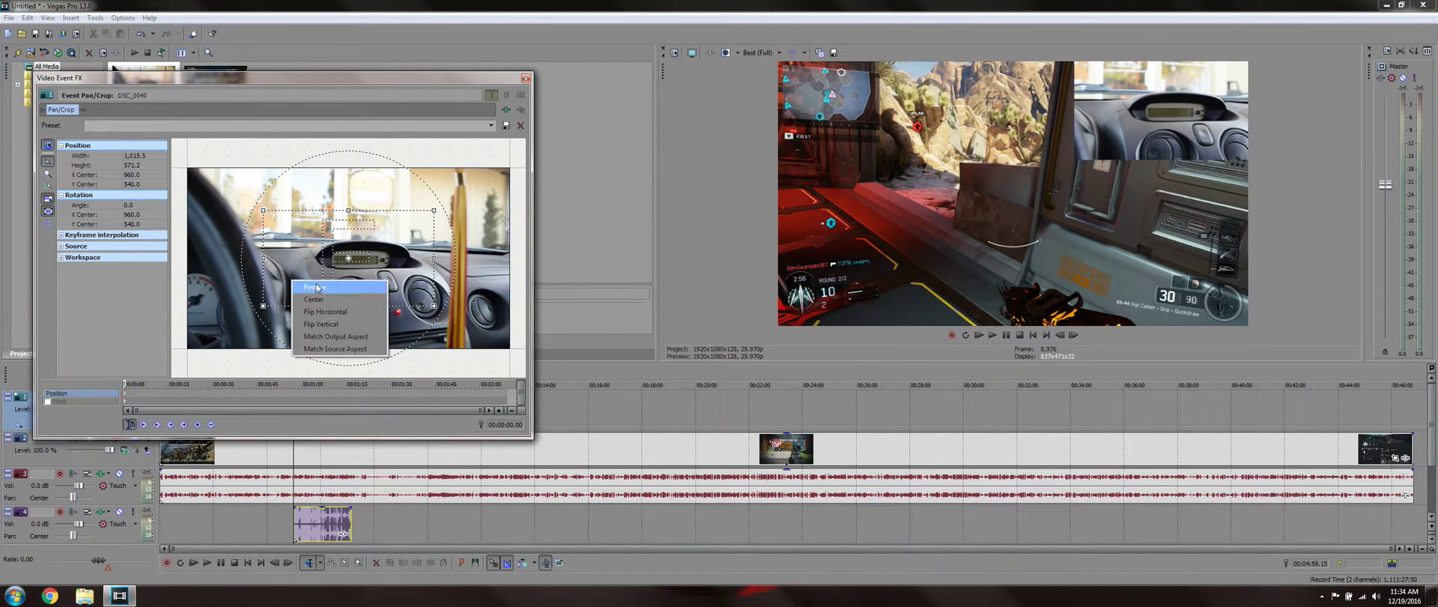
pyautogui.click(315, 279)
pyautogui.click(526, 78)
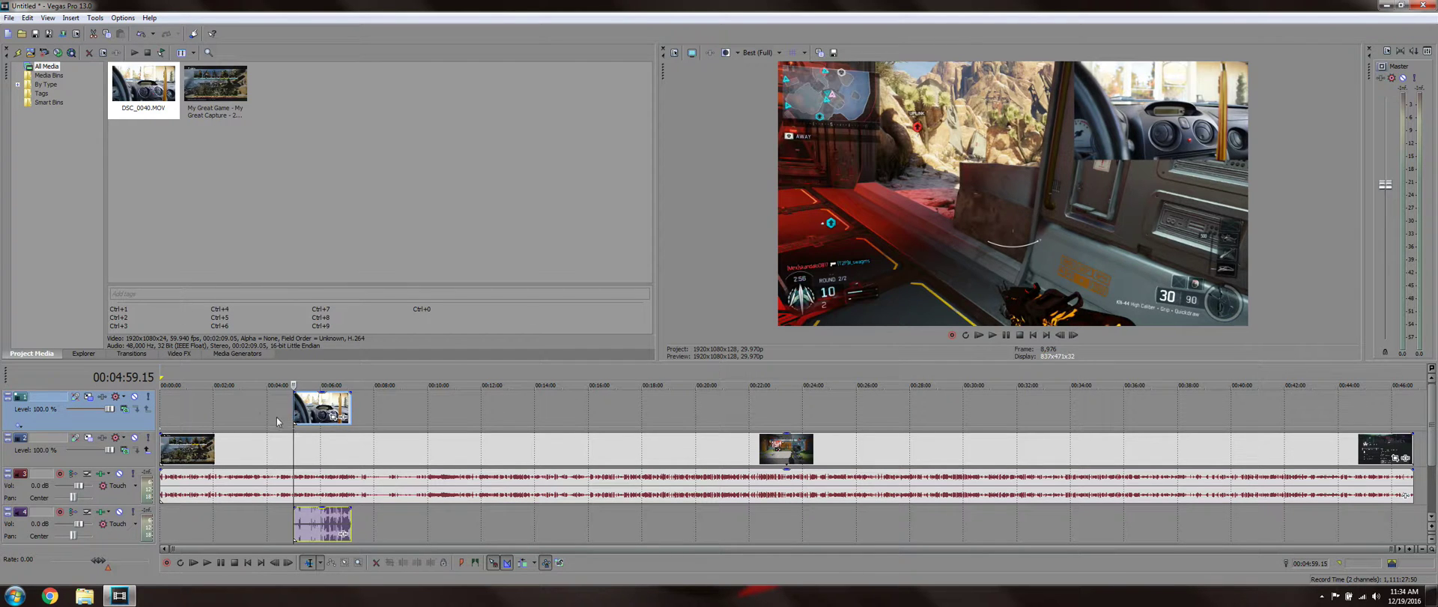
pyautogui.click(88, 396)
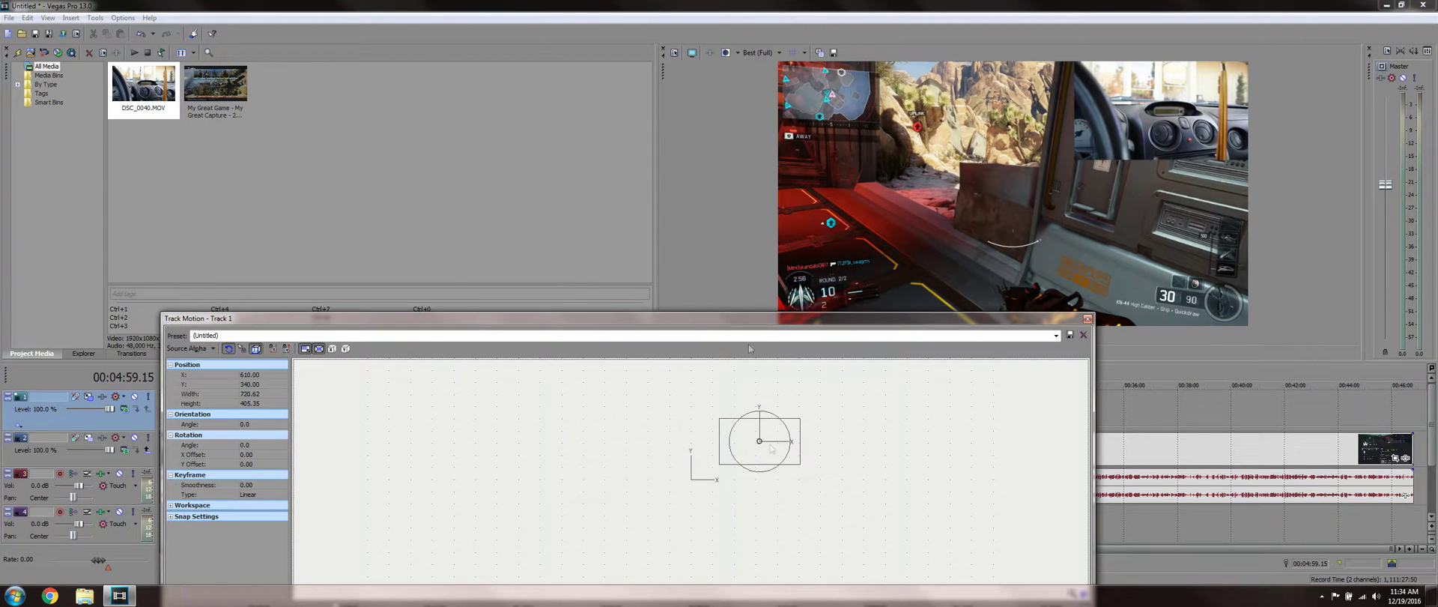
# Restore the face-cam's Track Motion box to the full frame.
pyautogui.rightClick(723, 445)
pyautogui.click(757, 455)
pyautogui.rightClick(742, 450)
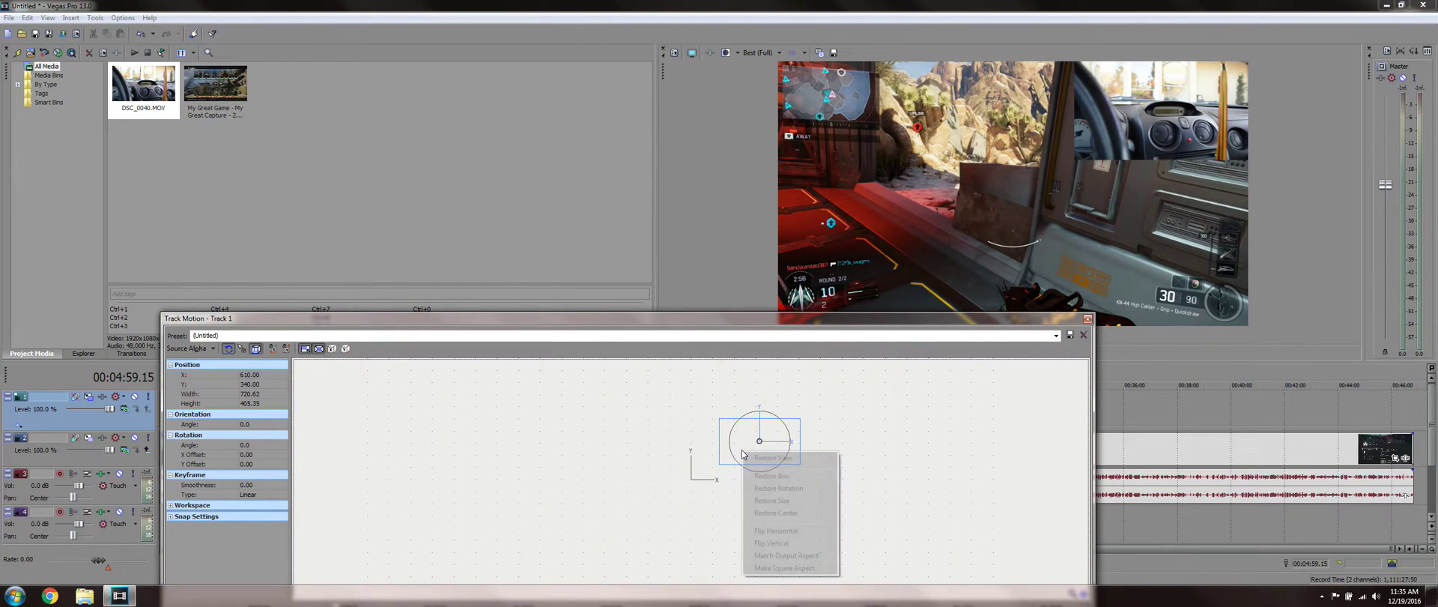
pyautogui.click(784, 475)
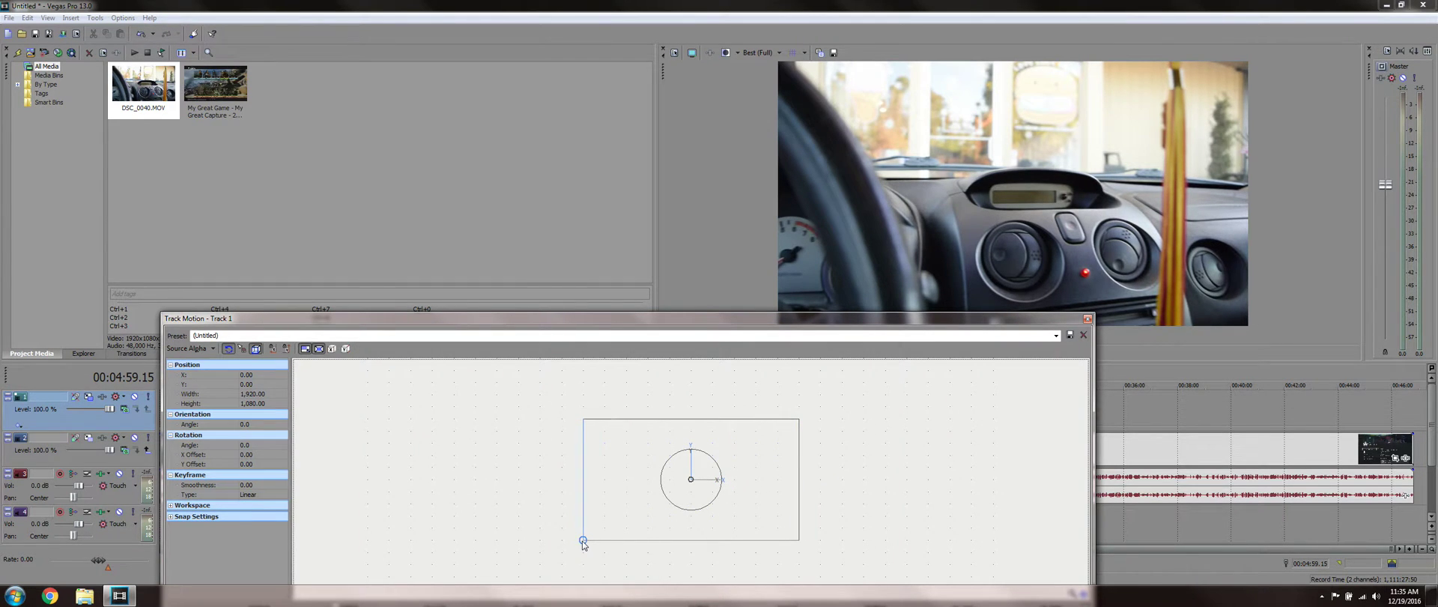
# Shrink the face-cam to 663.77×373.37 and place it top-right at X 410, Y 340.
pyautogui.moveTo(583, 540); pyautogui.dragTo(765, 439)
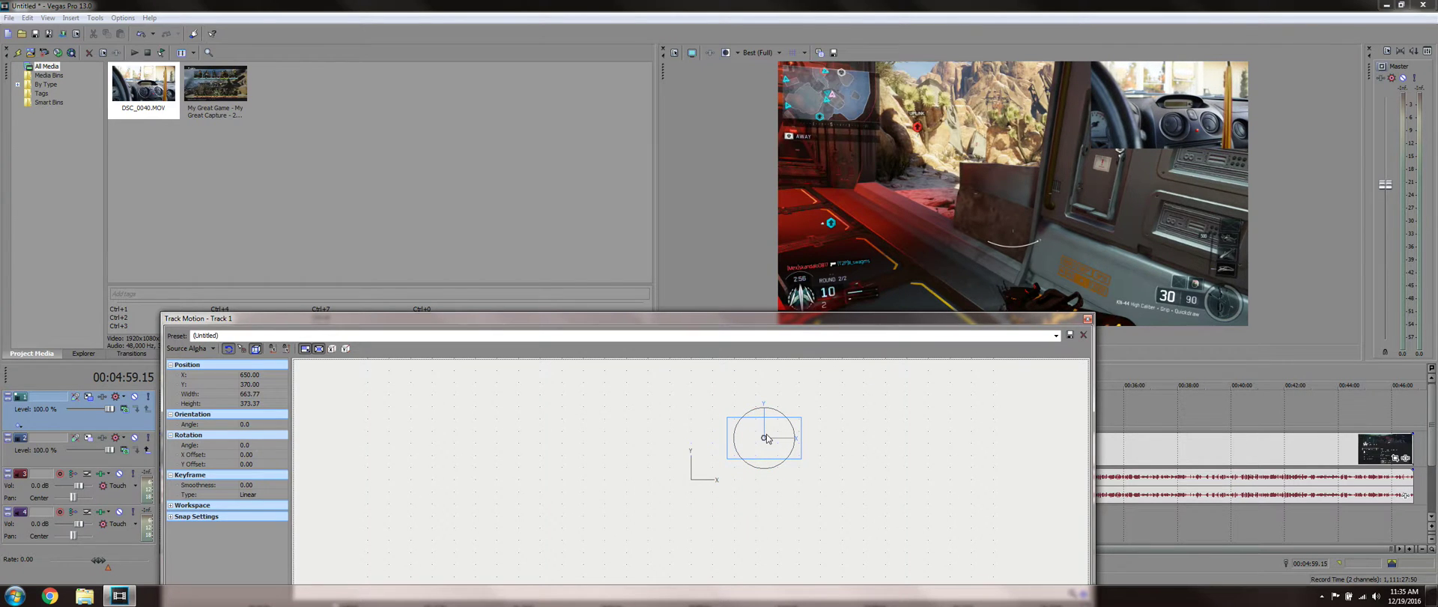
pyautogui.moveTo(765, 440)
pyautogui.mouseDown()
pyautogui.moveTo(610, 437)
pyautogui.moveTo(607, 507)
pyautogui.moveTo(684, 469)
pyautogui.moveTo(812, 516)
pyautogui.moveTo(678, 483)
pyautogui.moveTo(819, 435)
pyautogui.moveTo(741, 435)
pyautogui.mouseUp()
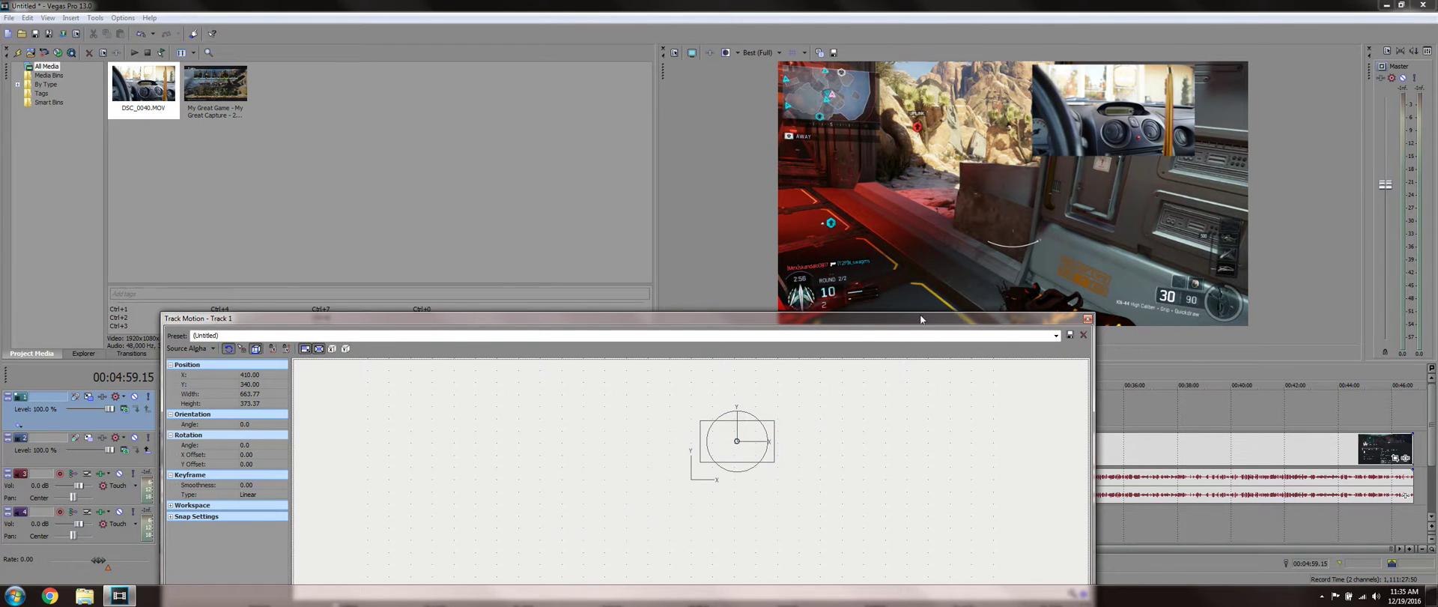
pyautogui.moveTo(921, 320); pyautogui.dragTo(924, 234)
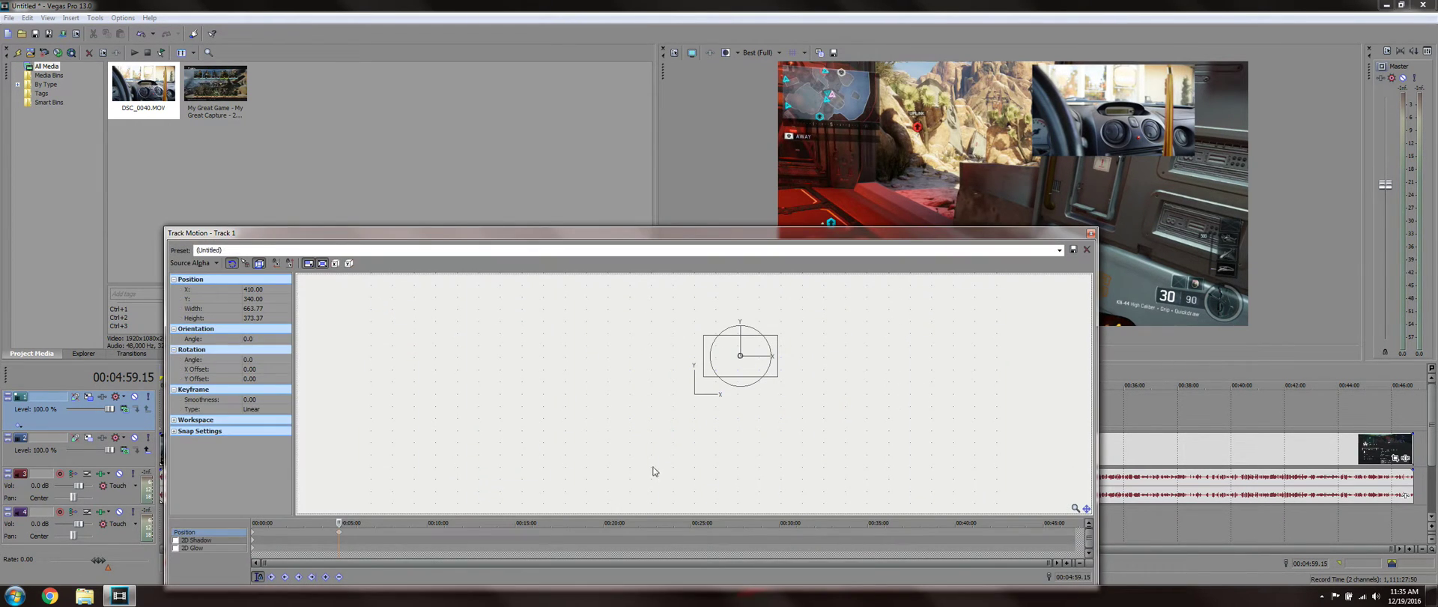
pyautogui.click(425, 532)
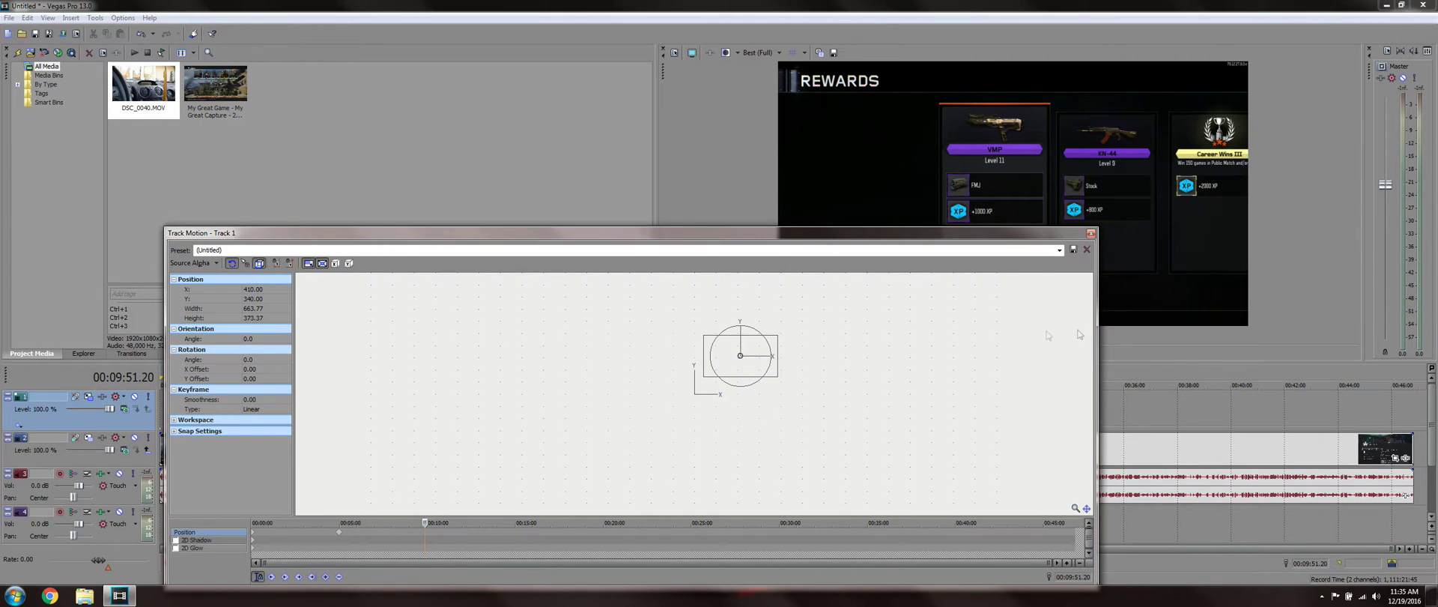
# Close Track Motion and preview the face-cam overlay at 00:06:20.
pyautogui.click(1091, 234)
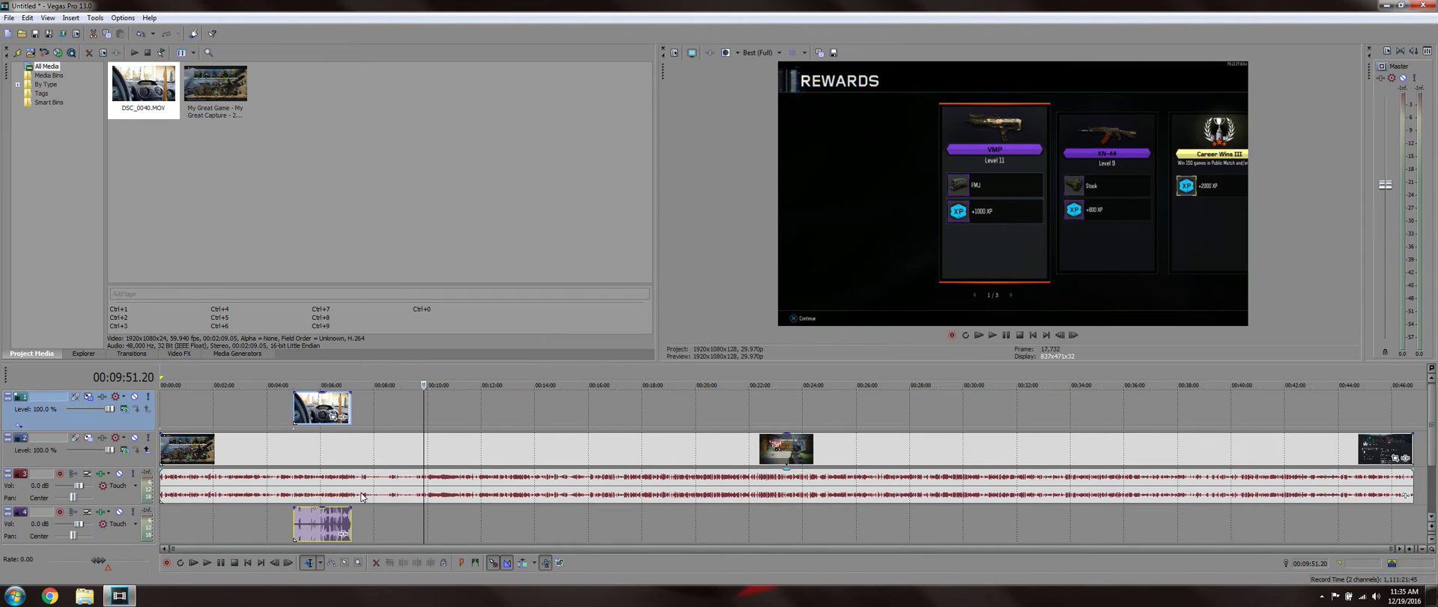
pyautogui.click(330, 370)
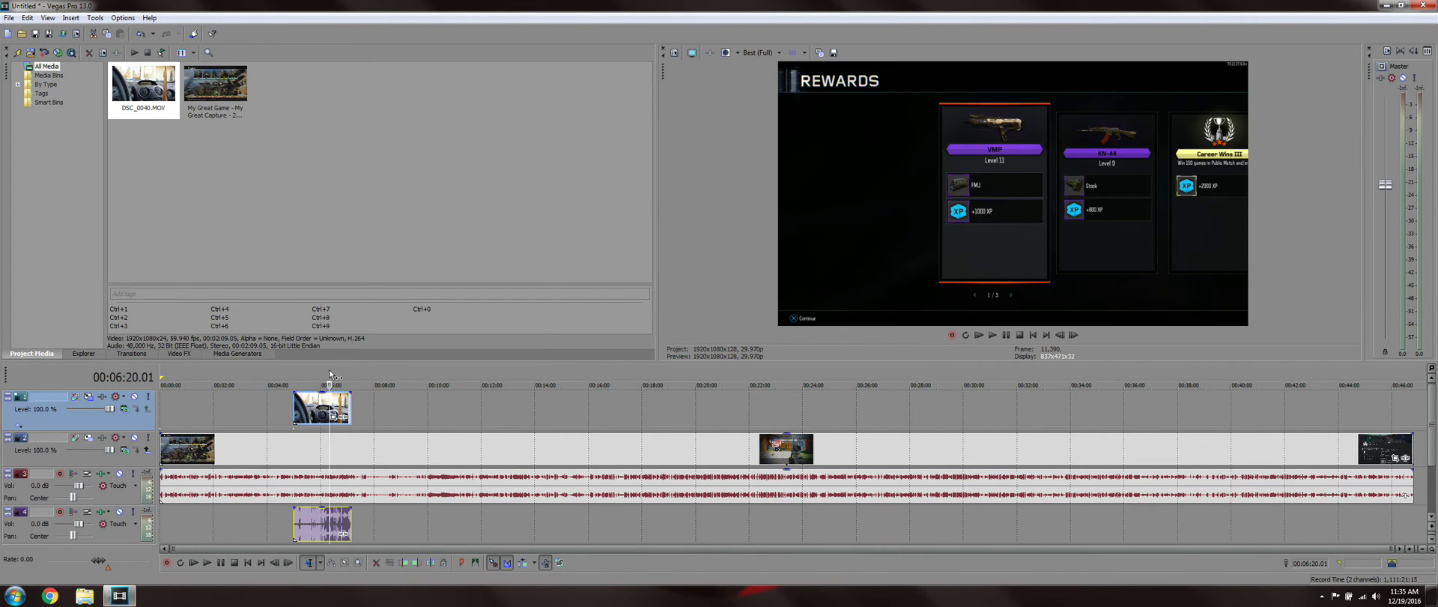